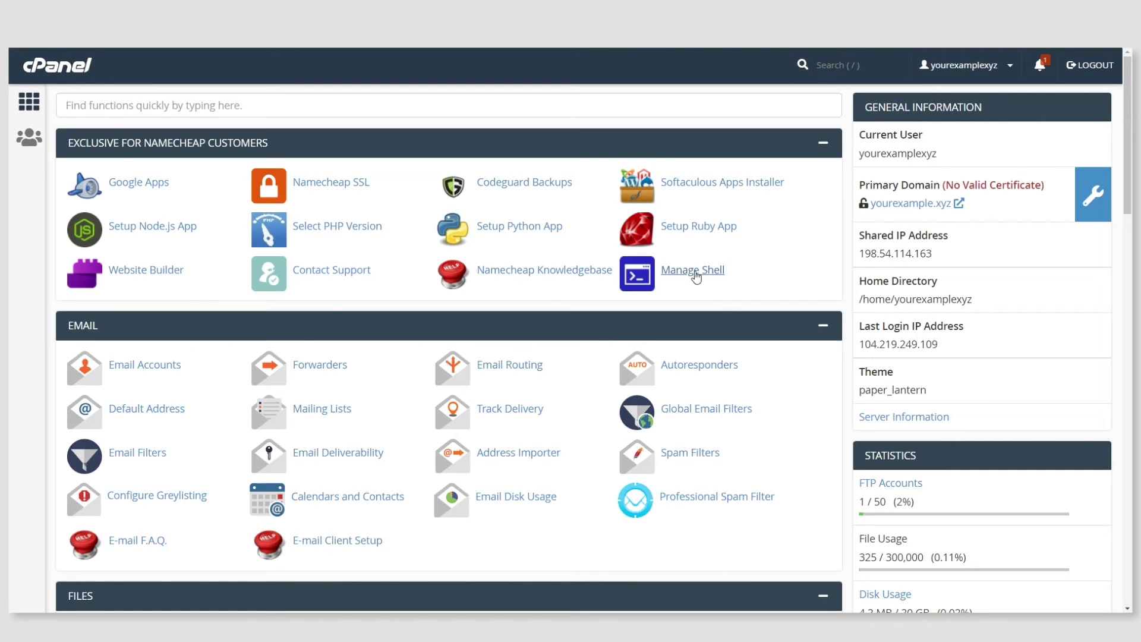
Open Manage Shell under Exclusive for Namecheap Customers
left_click(693, 271)
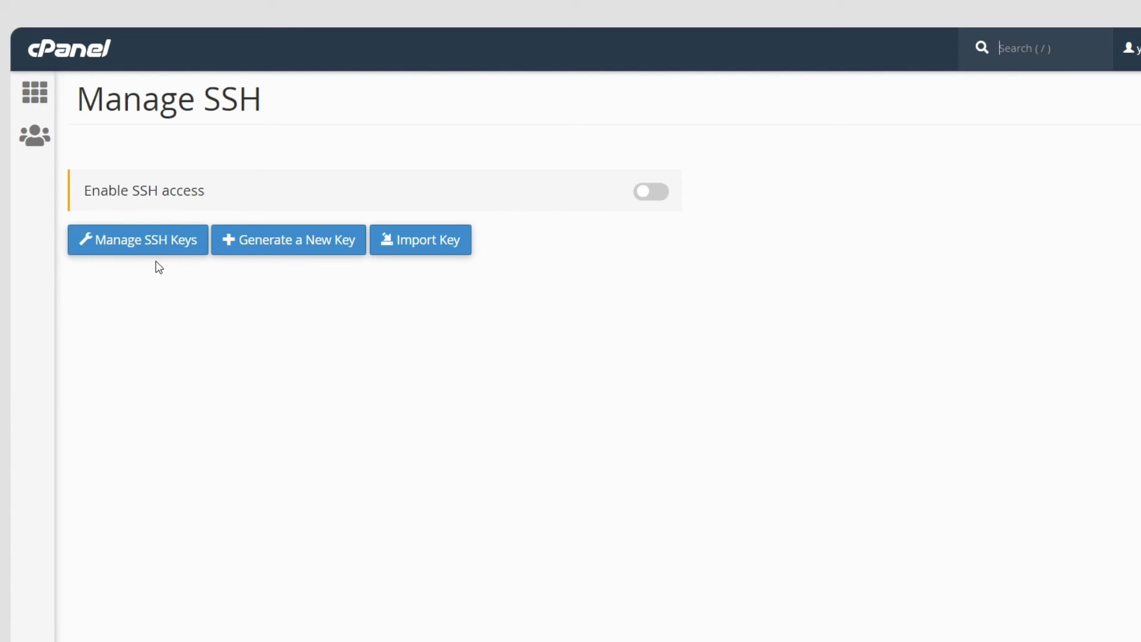
Turn on the Enable SSH access toggle to reveal the Access Details table
left_click(651, 191)
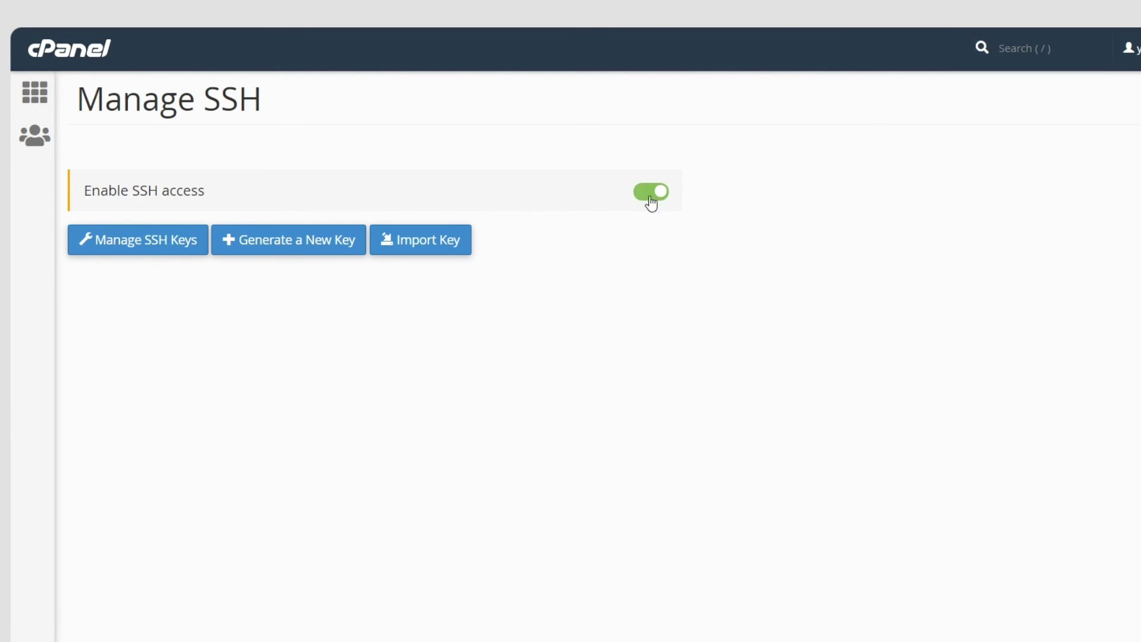